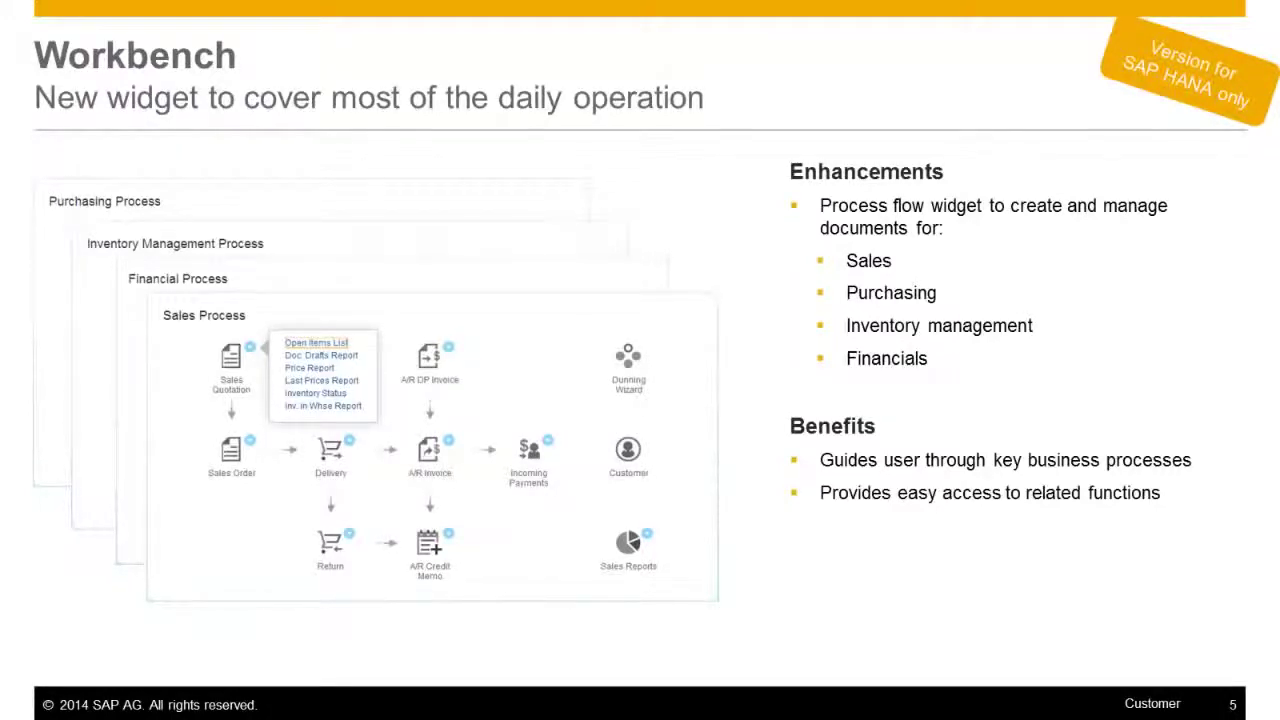
# Advance the presentation from slide 5 'Workbench' to slide 6 'Demo'
pyautogui.press('Right')
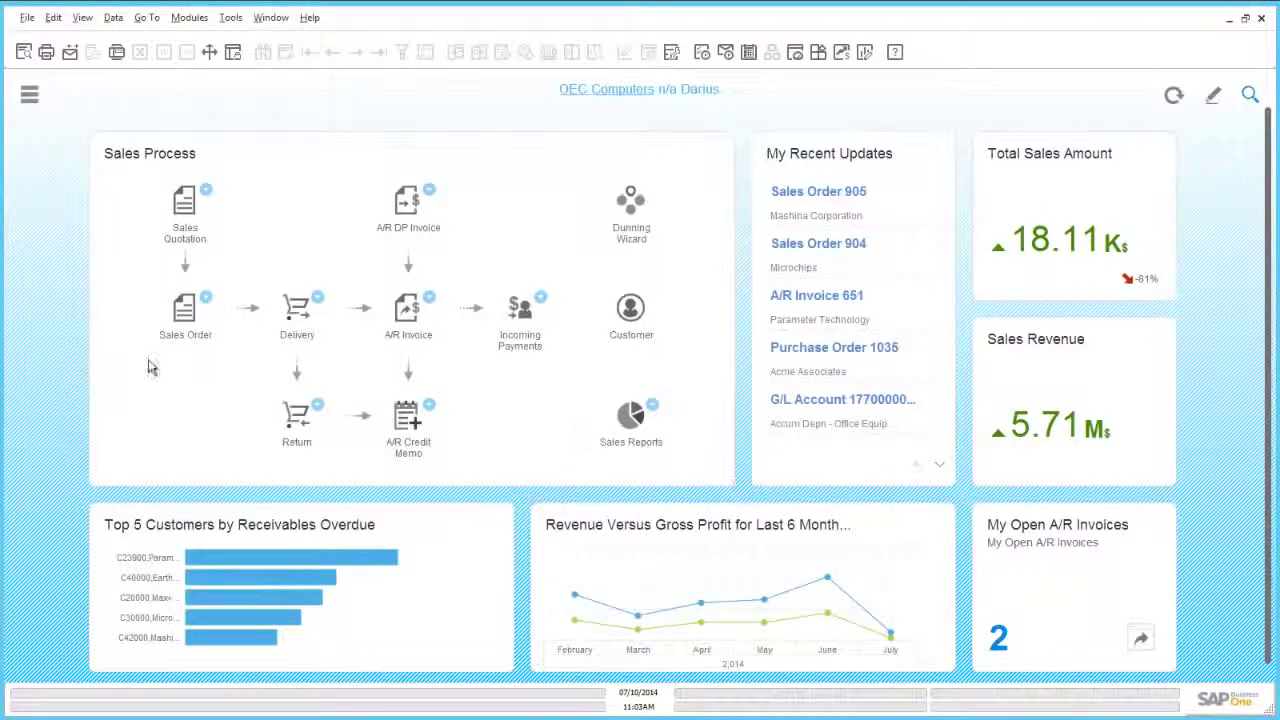
pyautogui.click(185, 309)
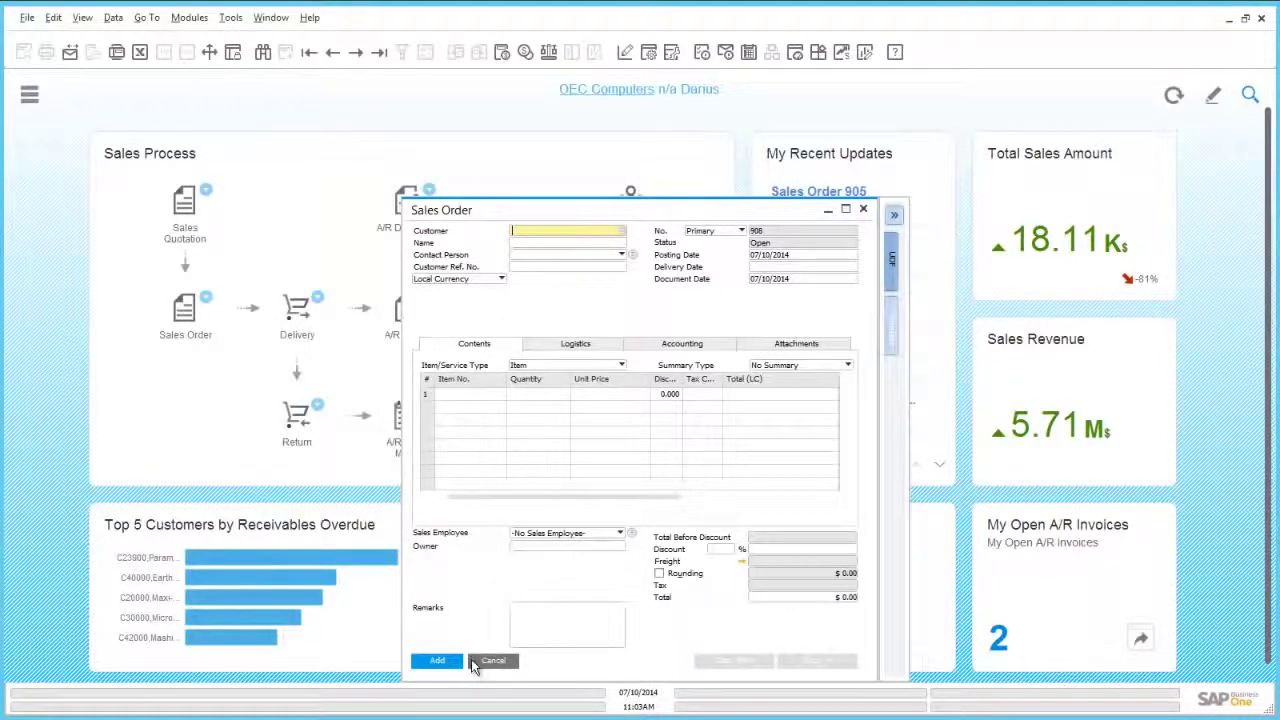
pyautogui.click(492, 661)
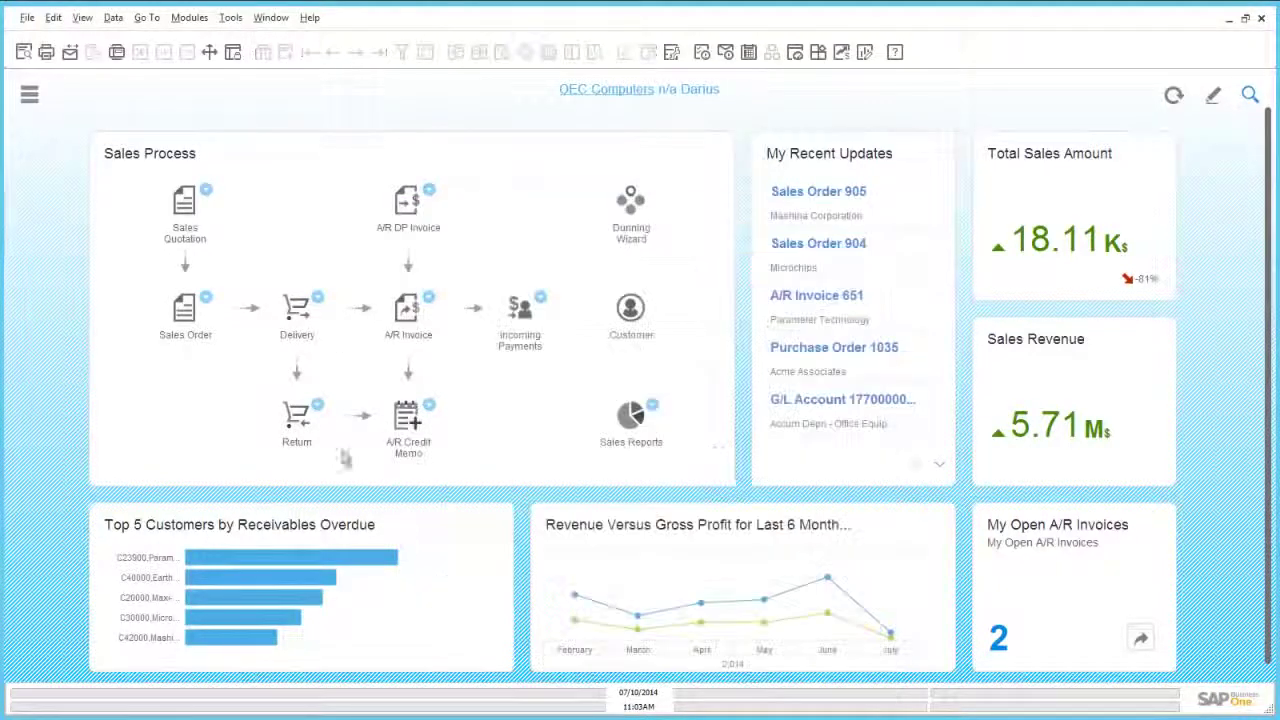
pyautogui.click(205, 302)
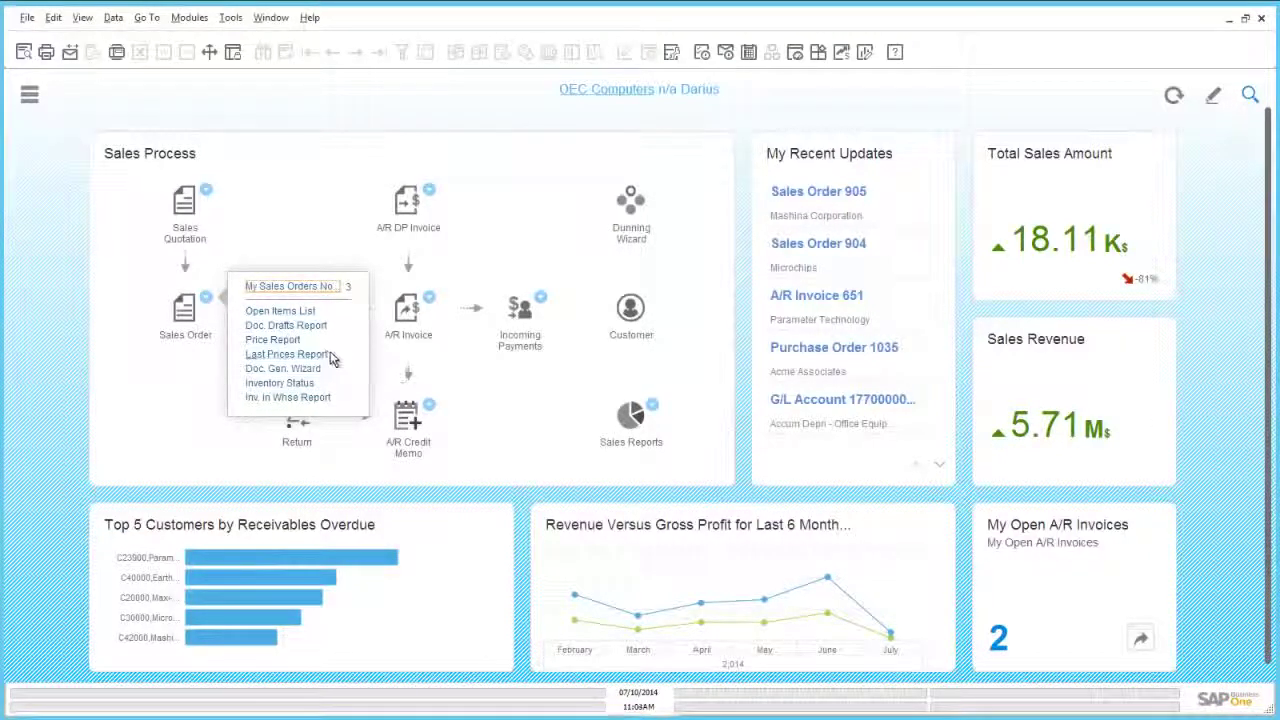
pyautogui.click(285, 310)
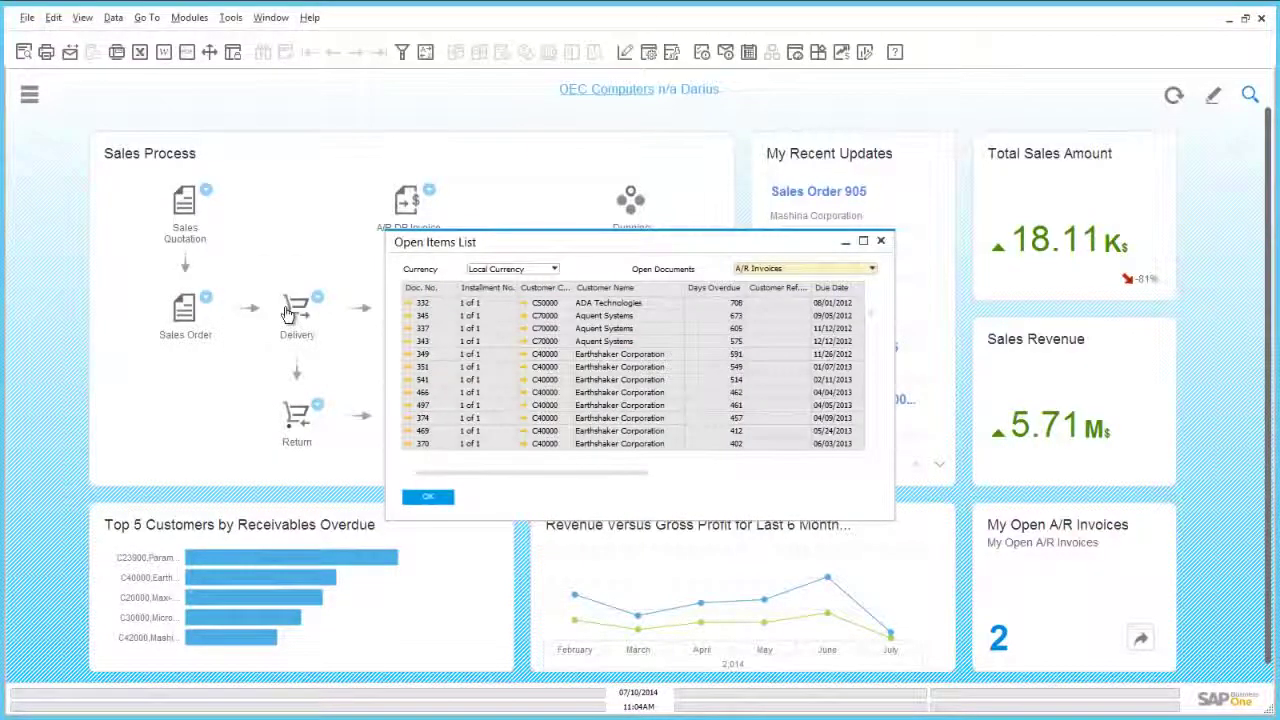
pyautogui.click(428, 496)
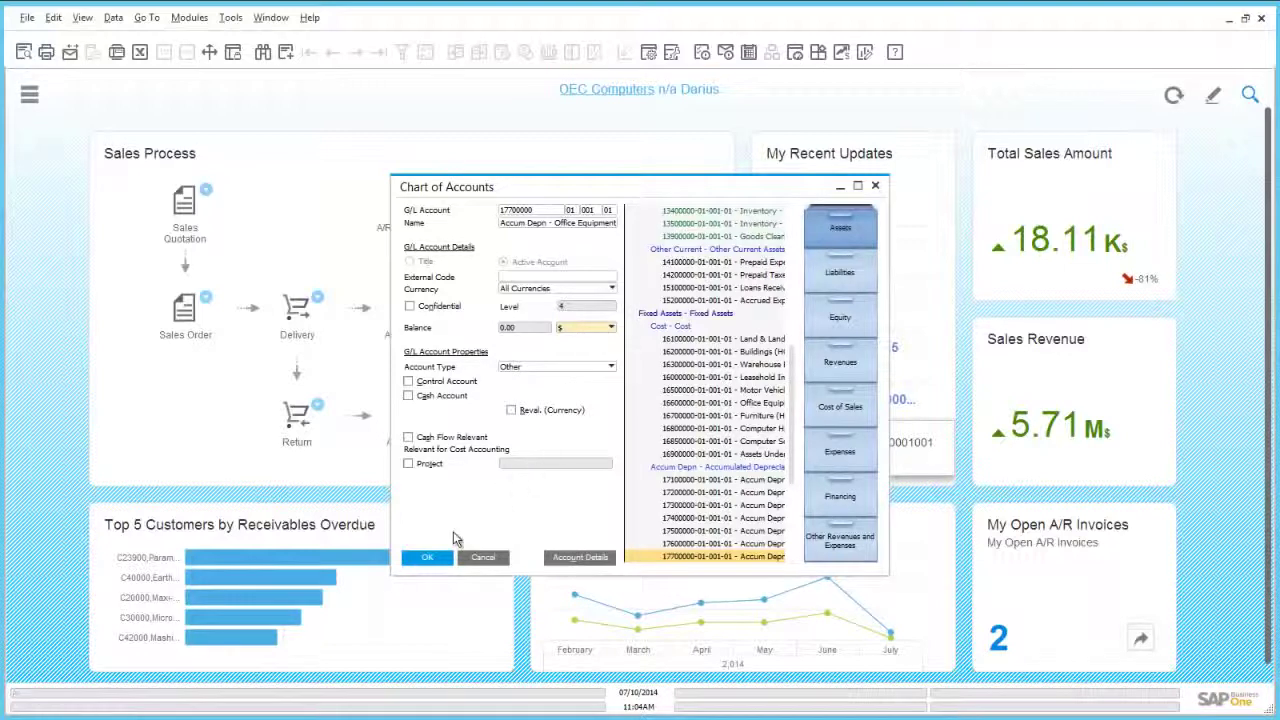
# Close Chart of Accounts, preview Sales Order 904, then page My Recent Updates forward
pyautogui.click(481, 558)
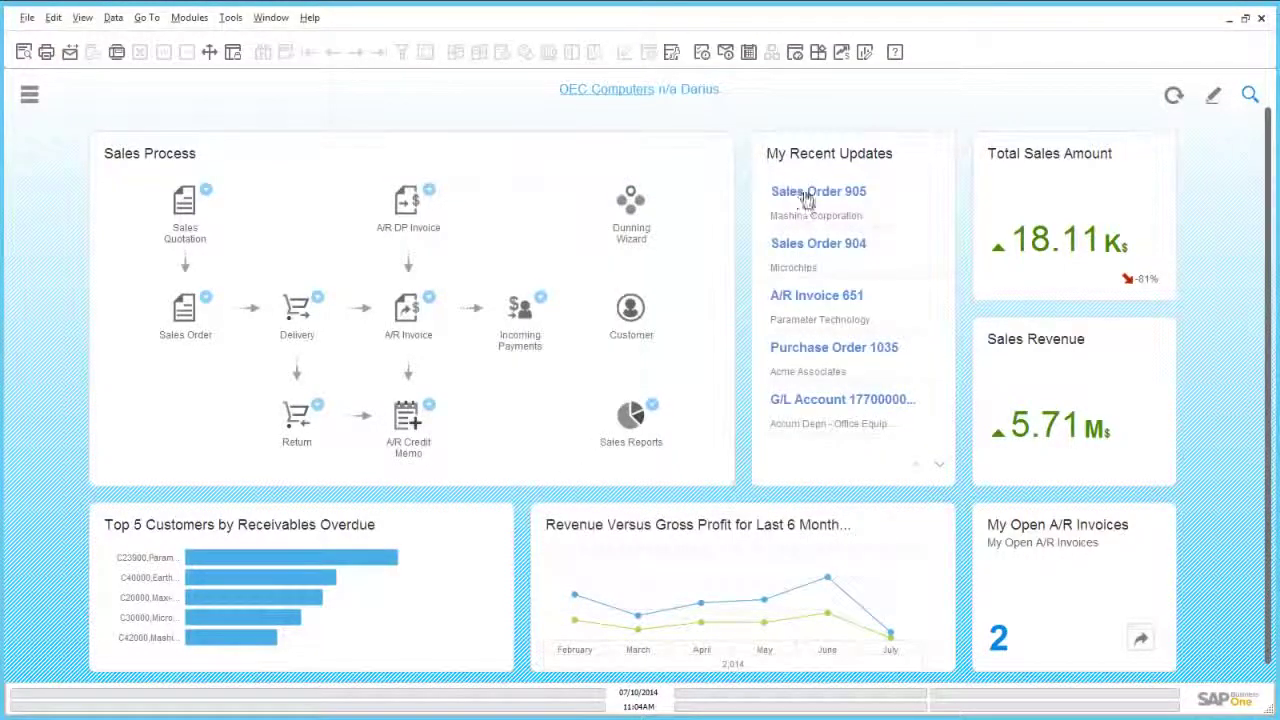
pyautogui.click(858, 243)
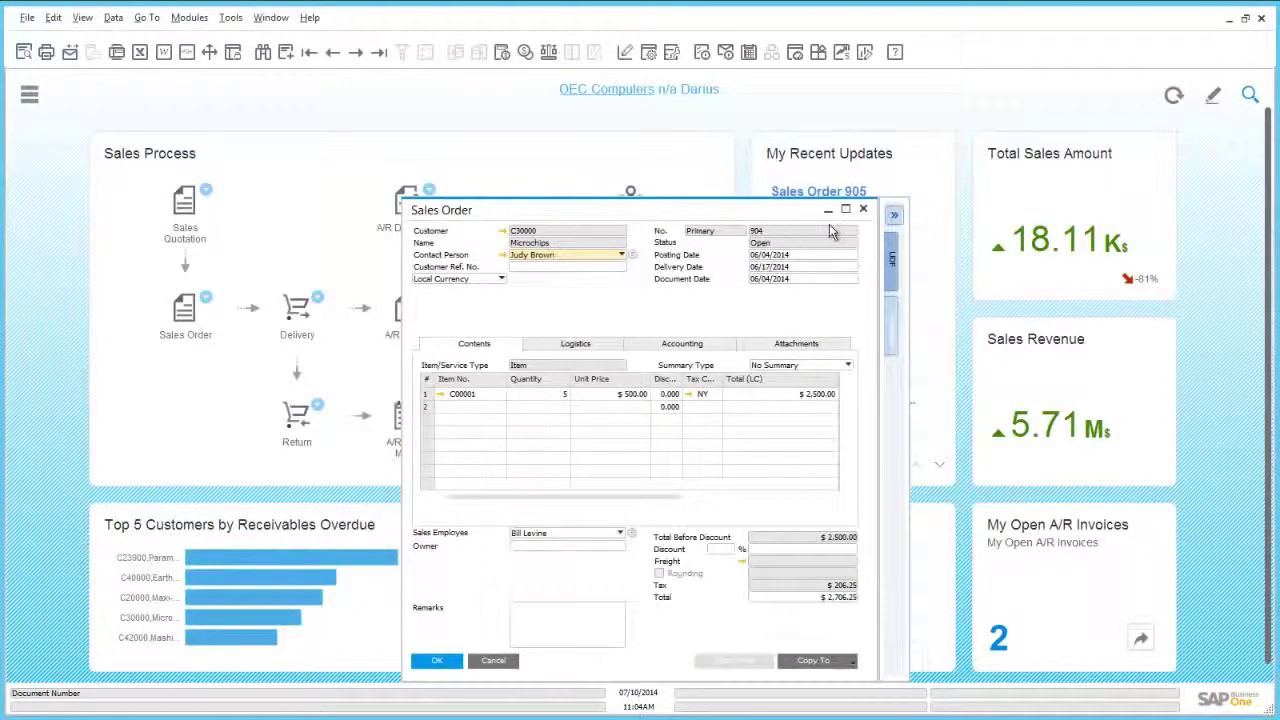
pyautogui.click(864, 211)
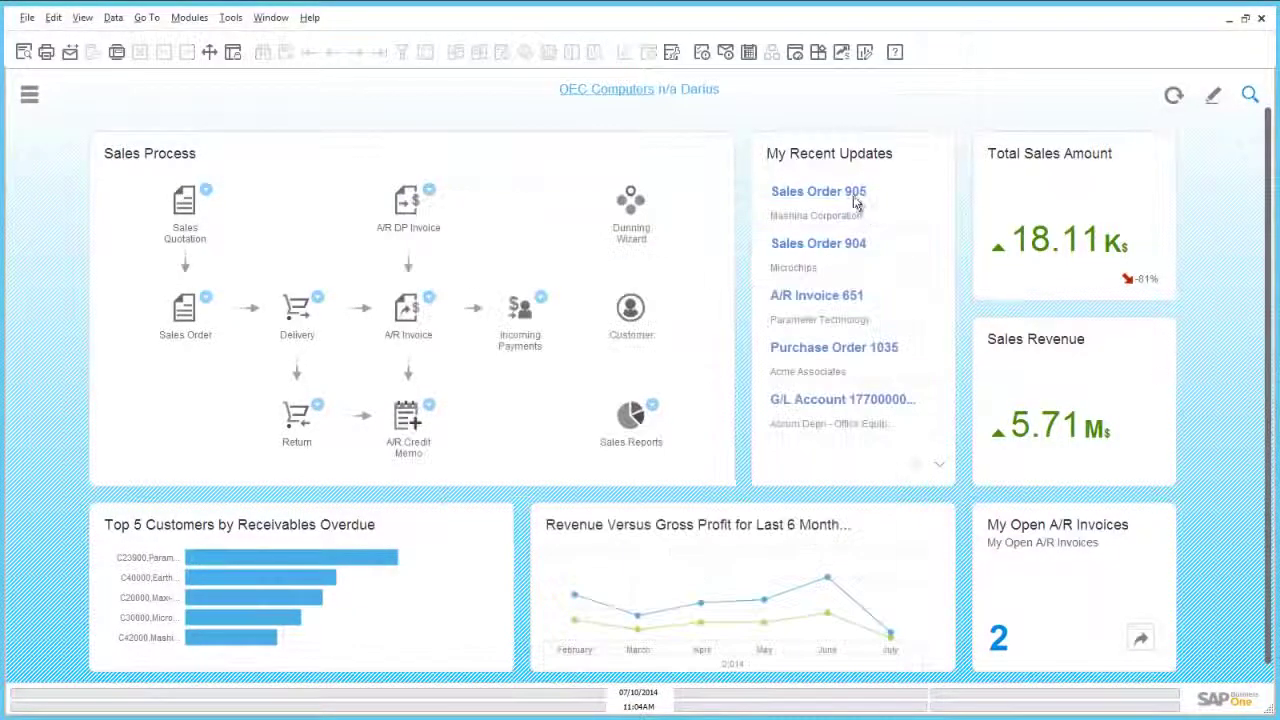
pyautogui.click(938, 466)
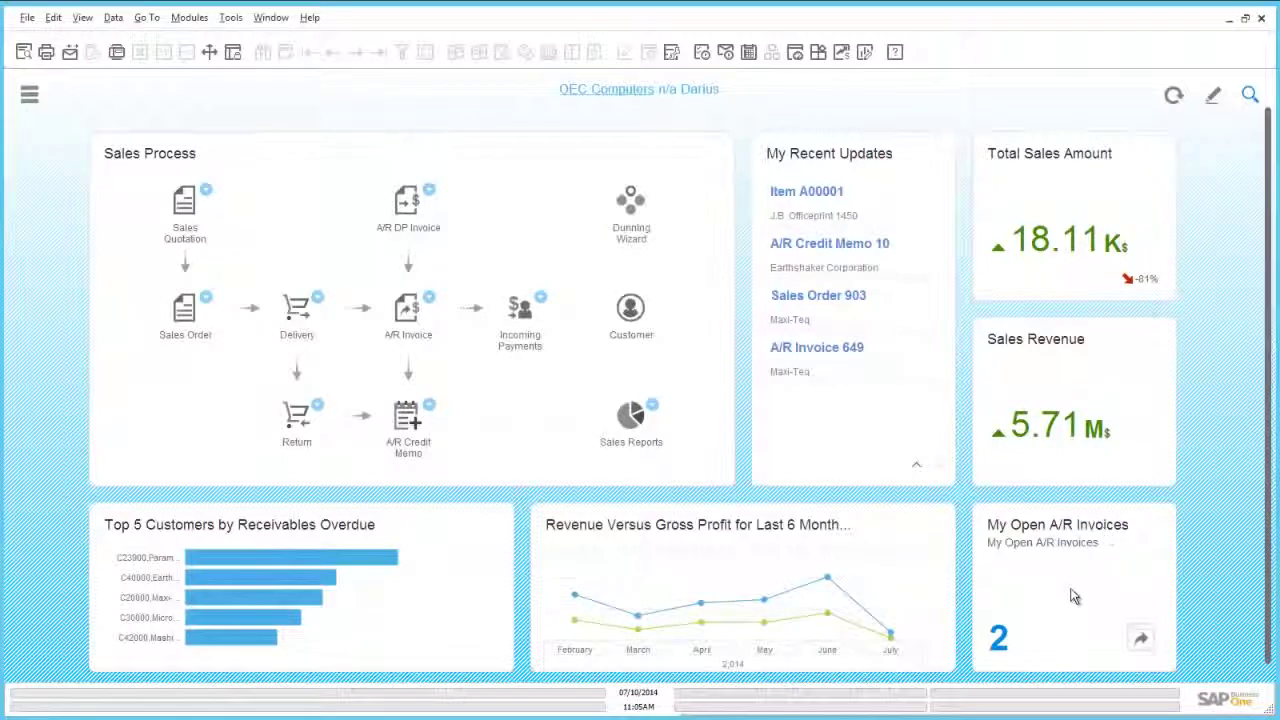
pyautogui.click(1000, 641)
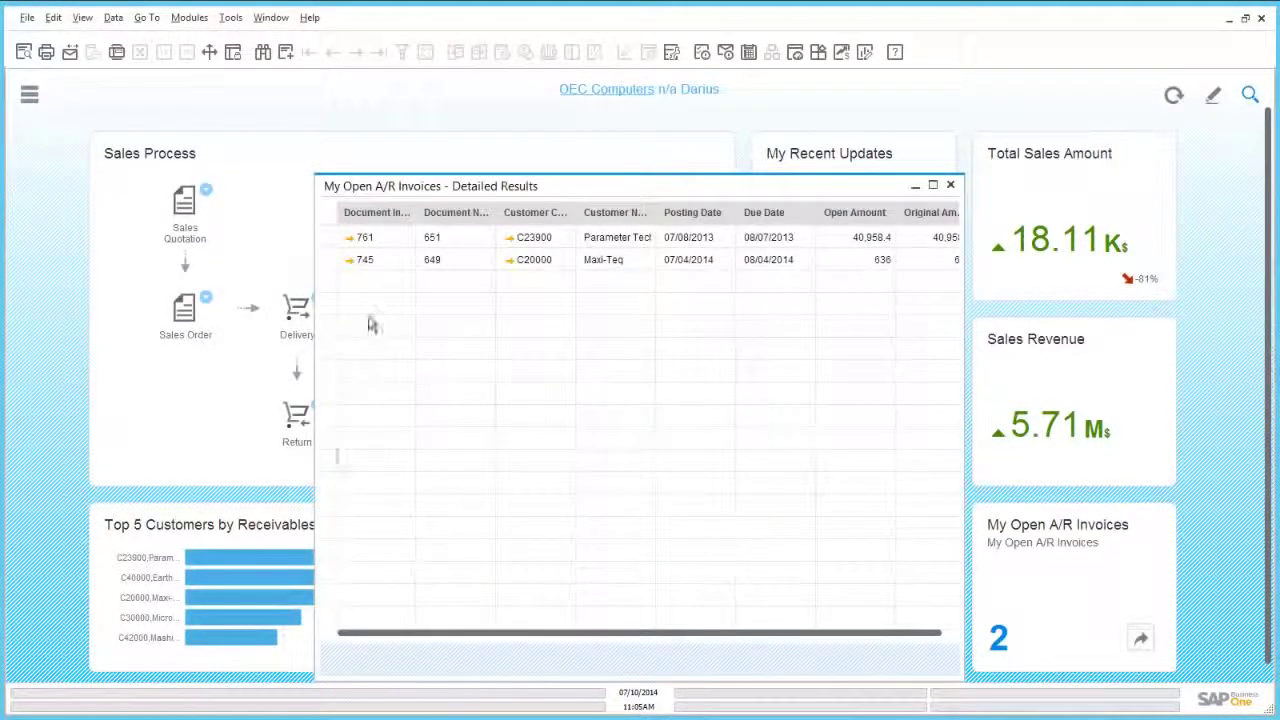
pyautogui.click(348, 237)
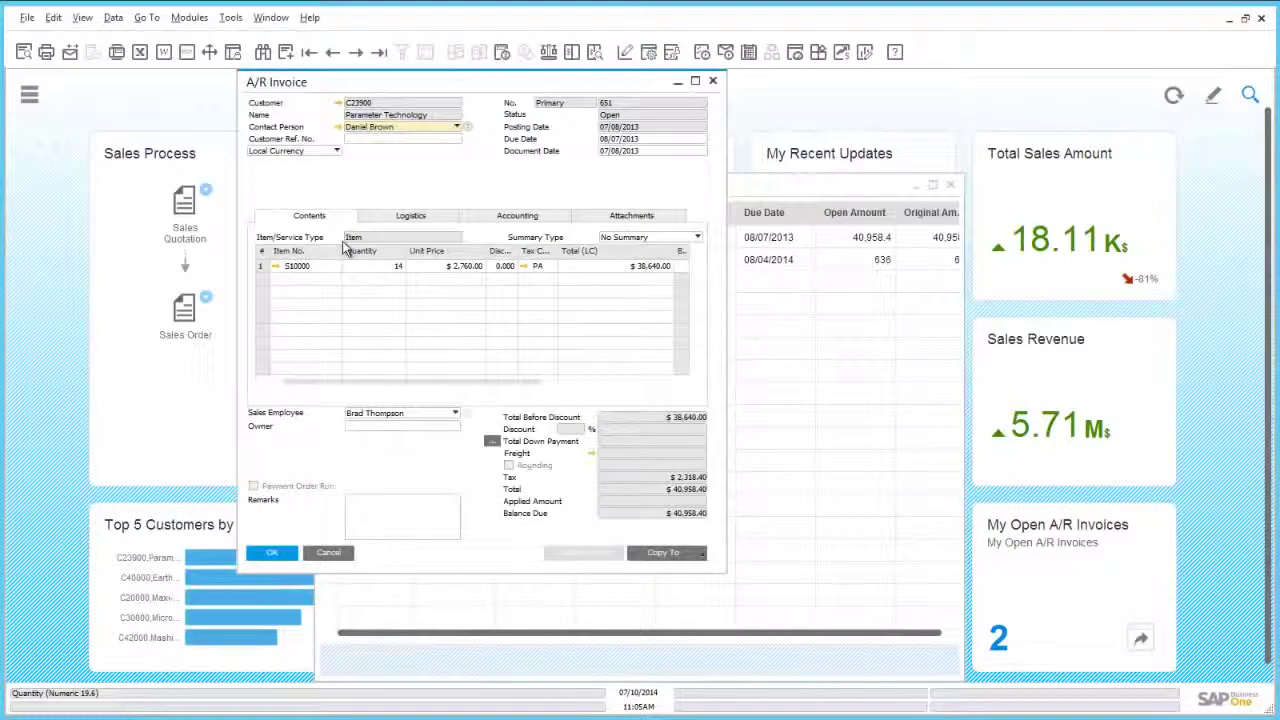
pyautogui.click(332, 553)
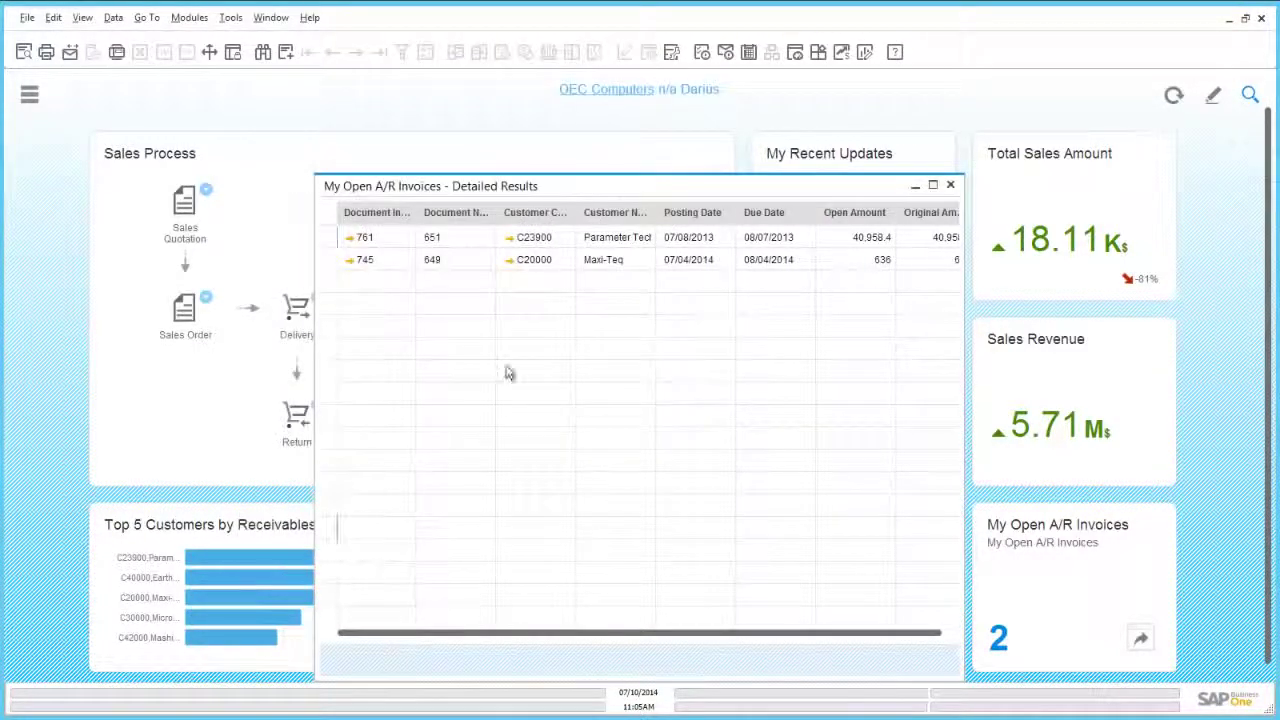
pyautogui.click(950, 185)
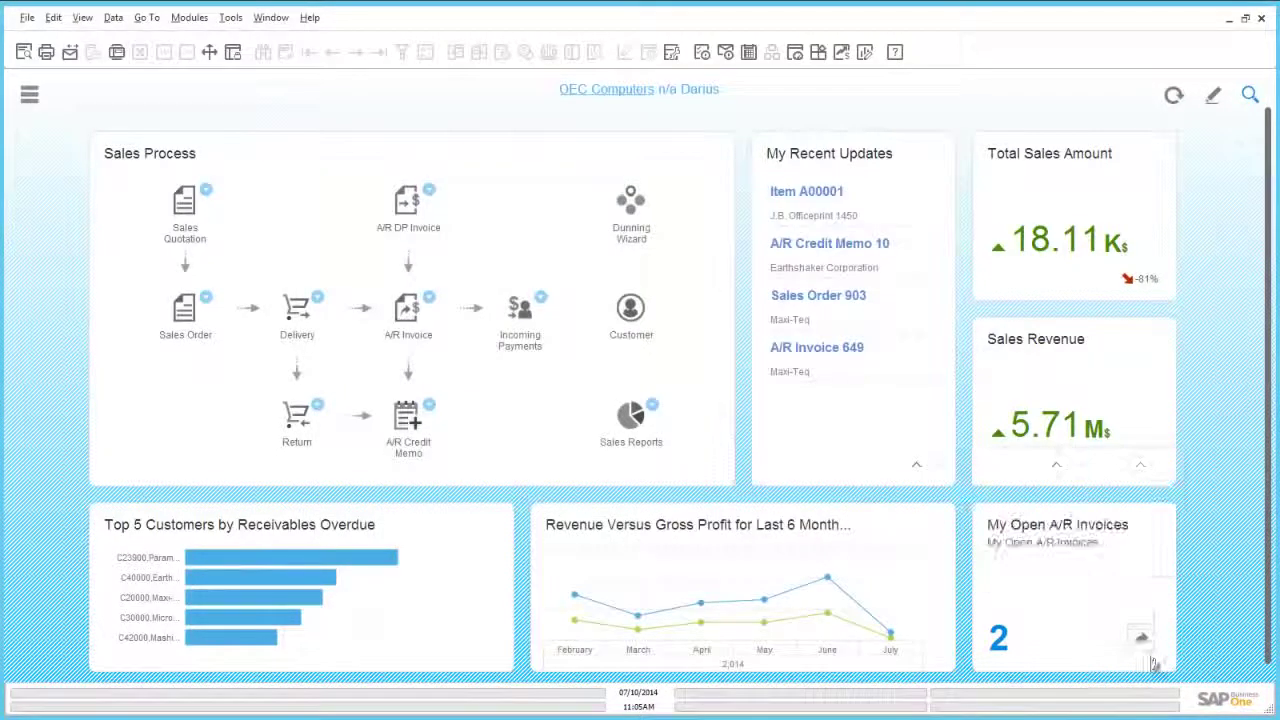
pyautogui.click(1141, 644)
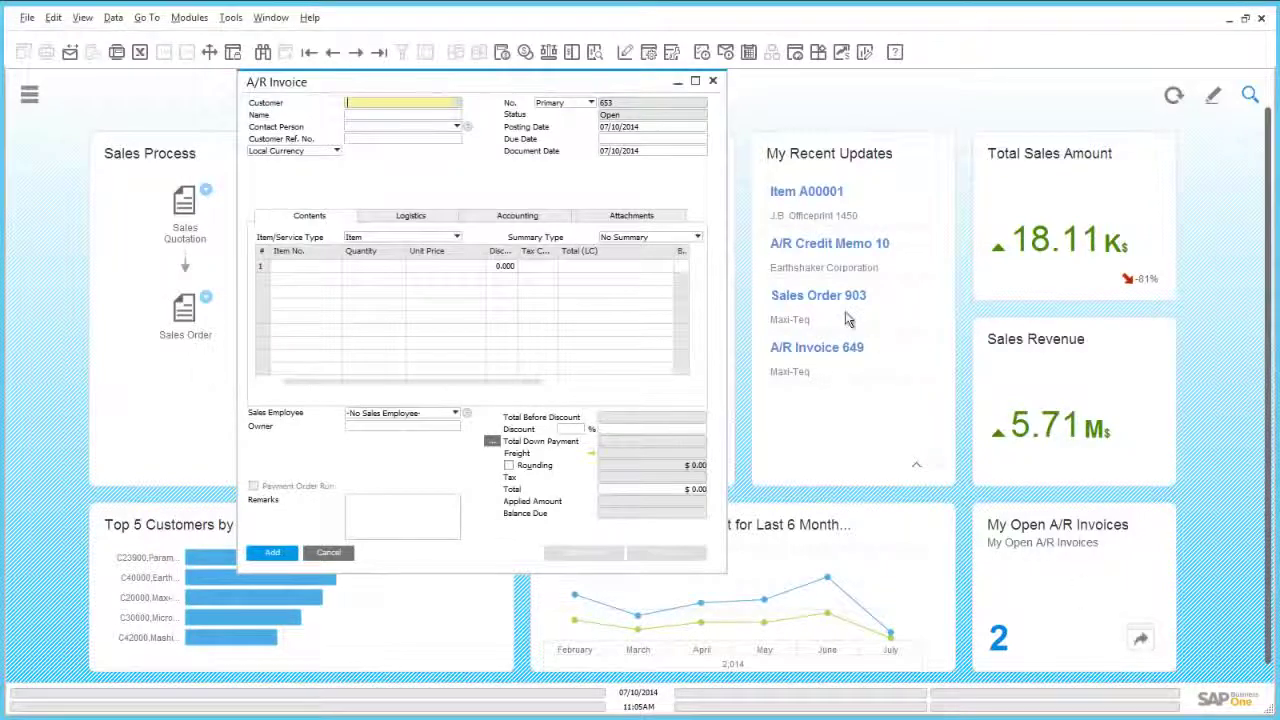
pyautogui.click(713, 81)
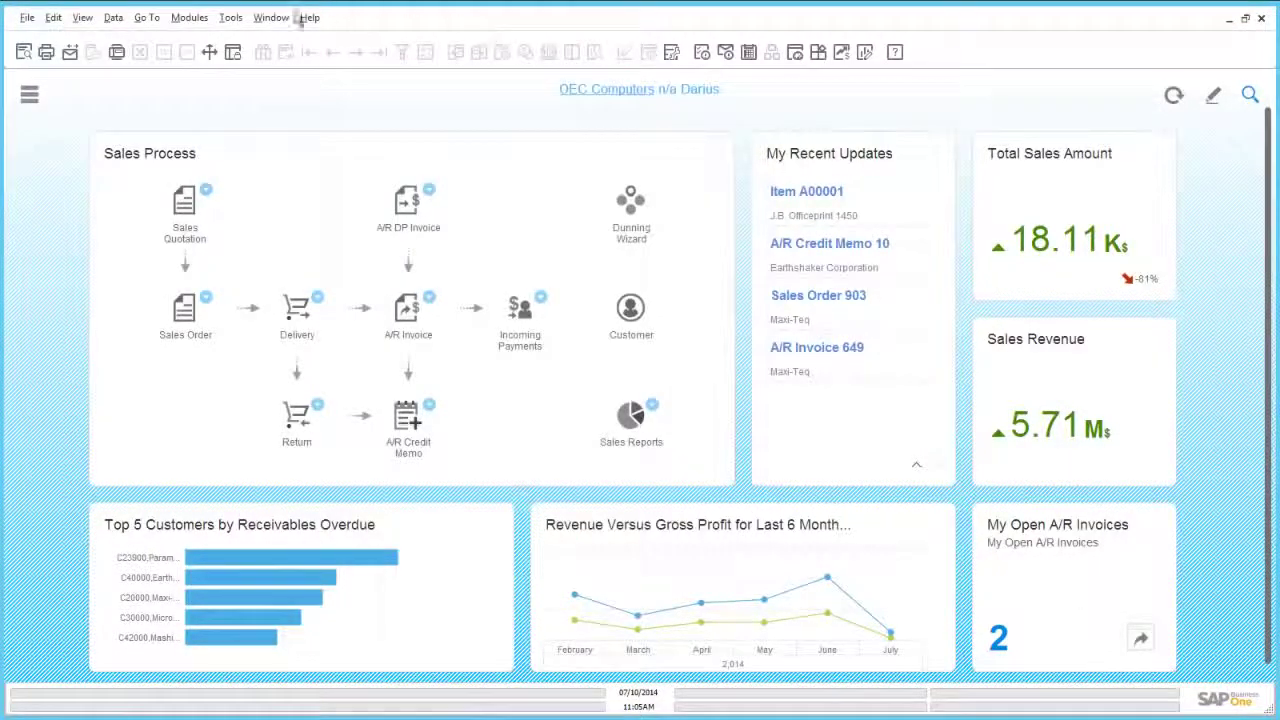
# Open the Count Widget Setup in add-new mode, then cancel without adding a widget
pyautogui.click(229, 18)
pyautogui.moveTo(318, 289)
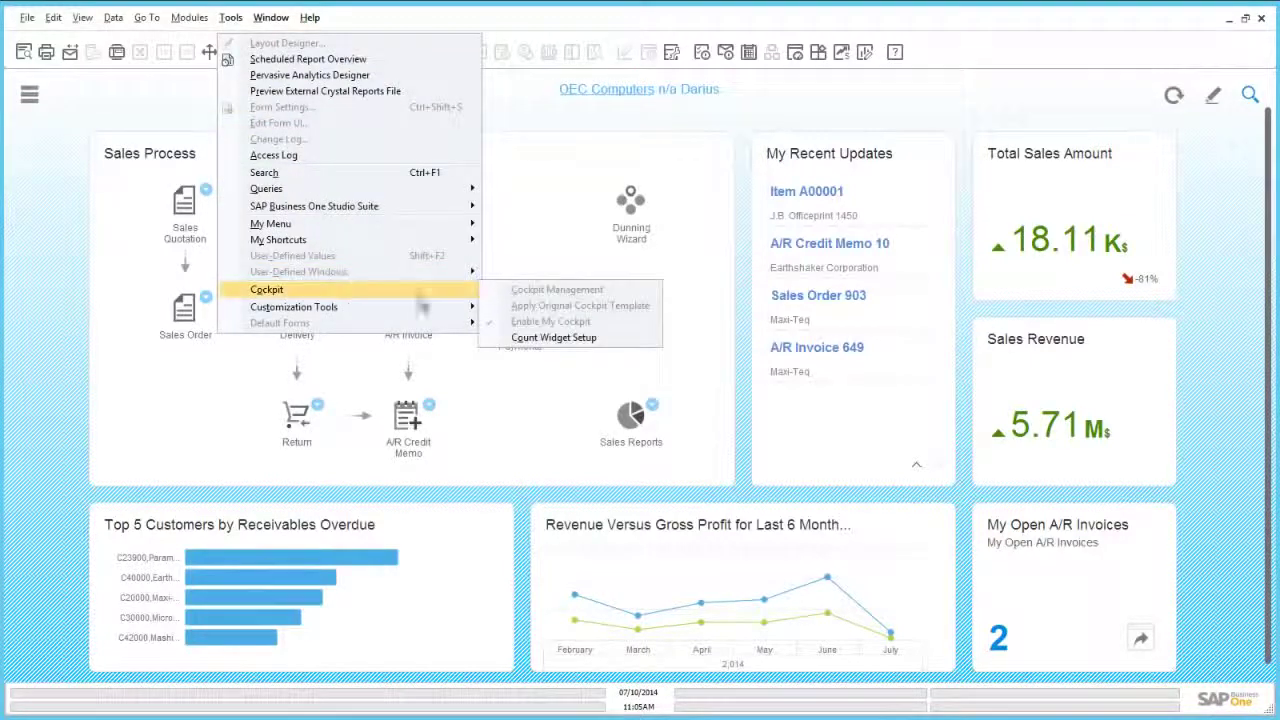
pyautogui.click(555, 338)
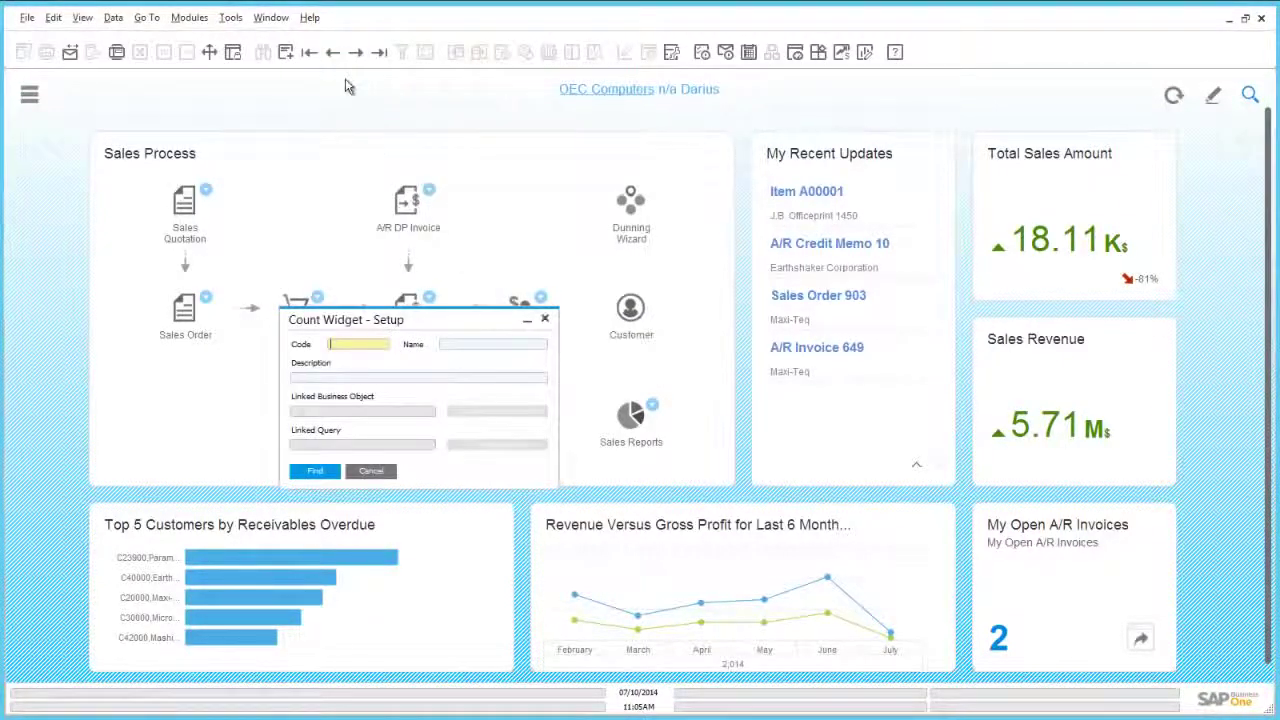
pyautogui.click(285, 55)
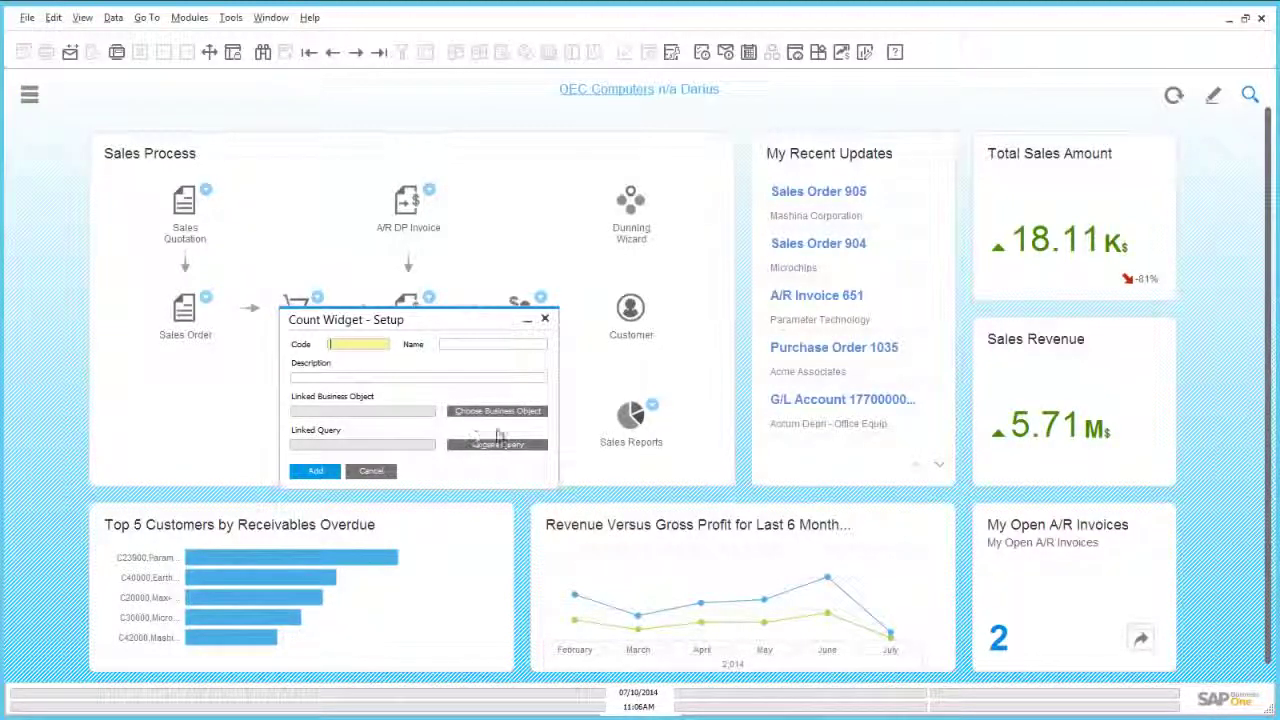
pyautogui.click(378, 470)
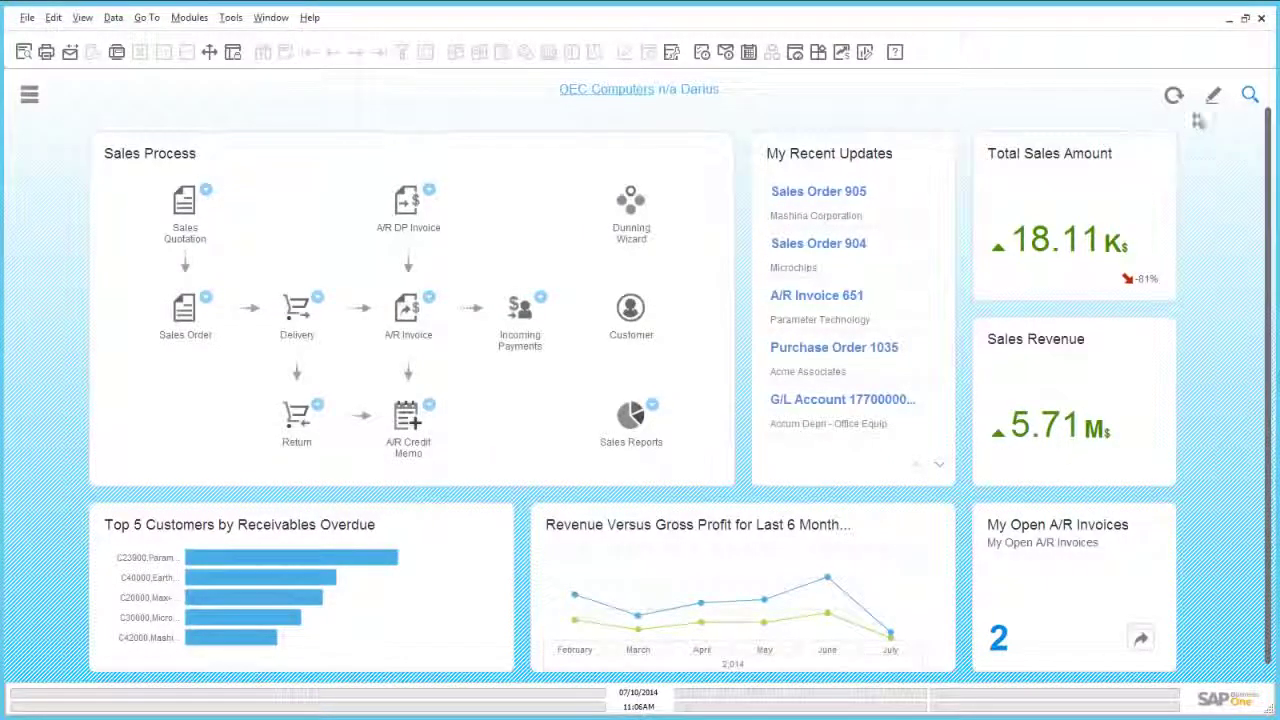
# In cockpit edit mode, trash the My Open A/R Invoices tile and open the Widgets Gallery
pyautogui.click(1213, 96)
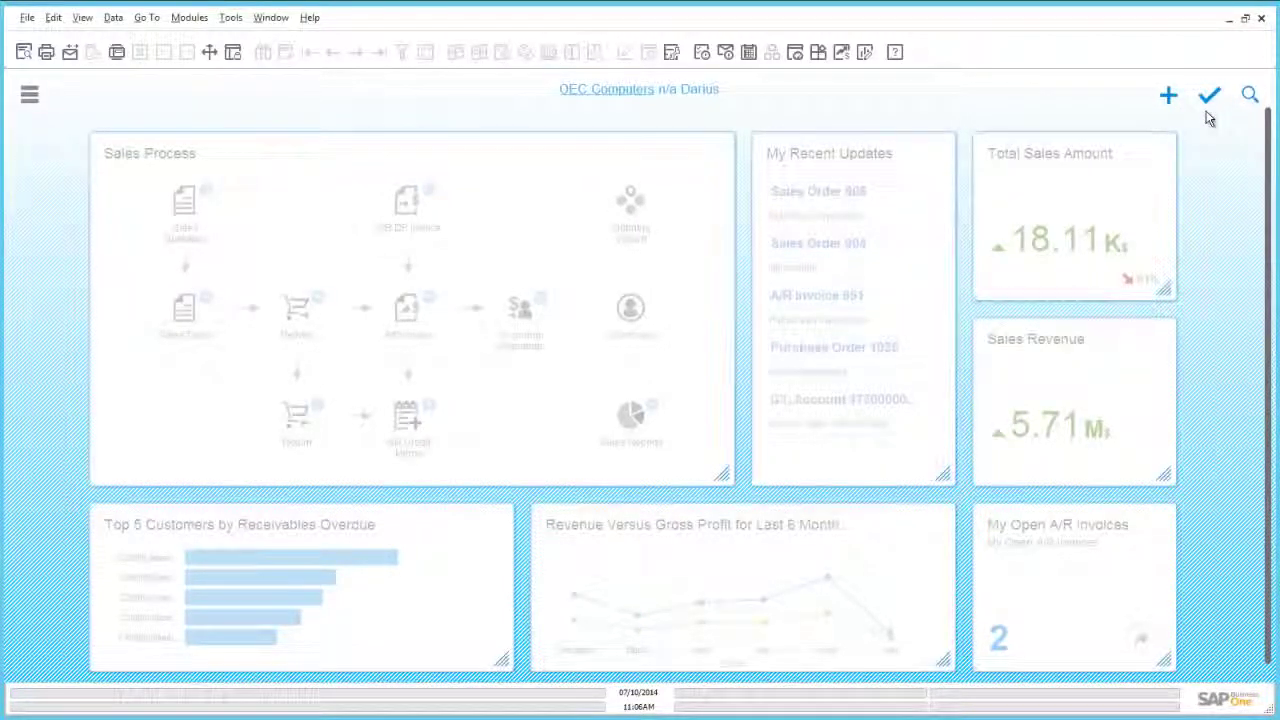
pyautogui.moveTo(1062, 568); pyautogui.dragTo(1247, 679)
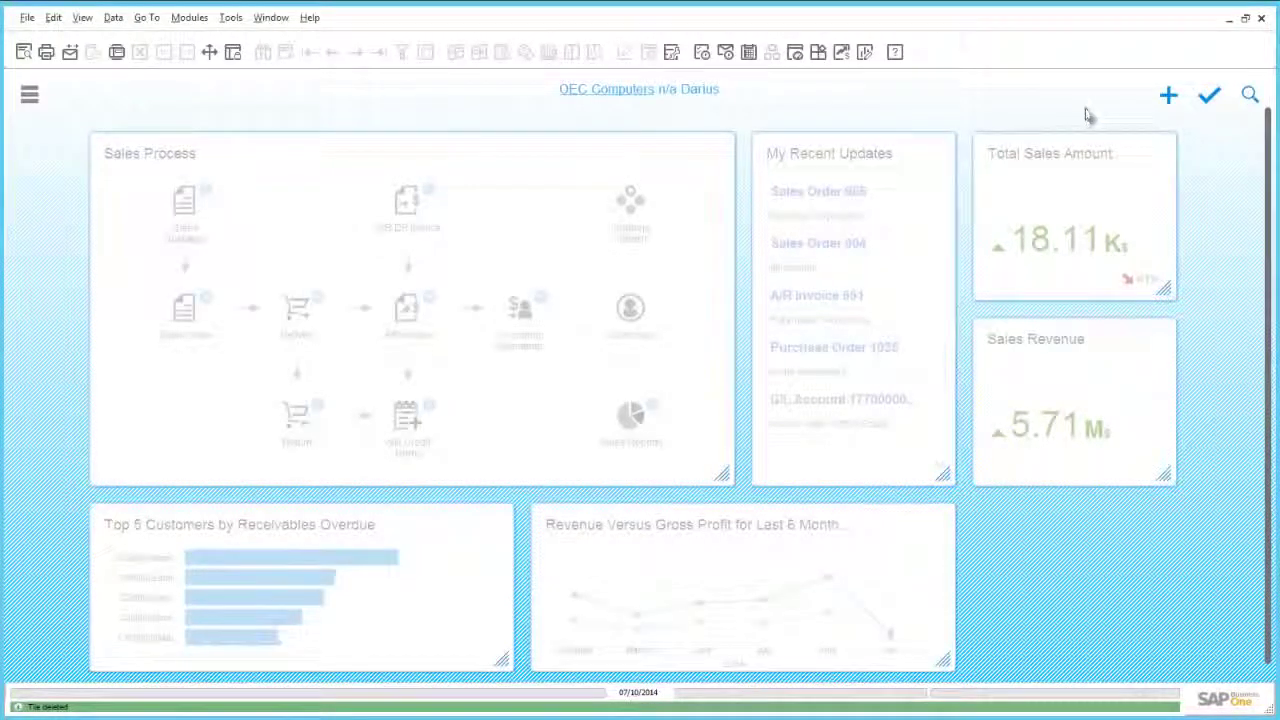
pyautogui.click(1170, 97)
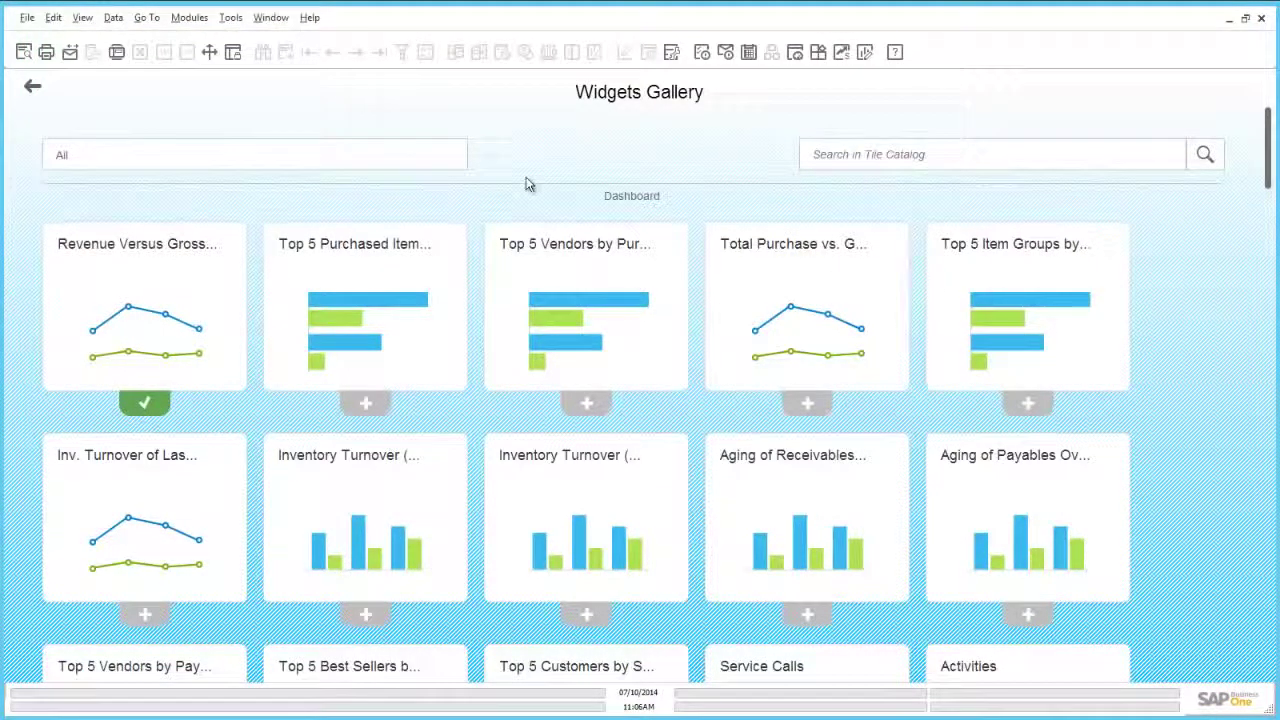
# Filter the gallery to Business Object Count and add the My Sales Orders Not Delivered tile
pyautogui.moveTo(1267, 183); pyautogui.dragTo(1267, 302)
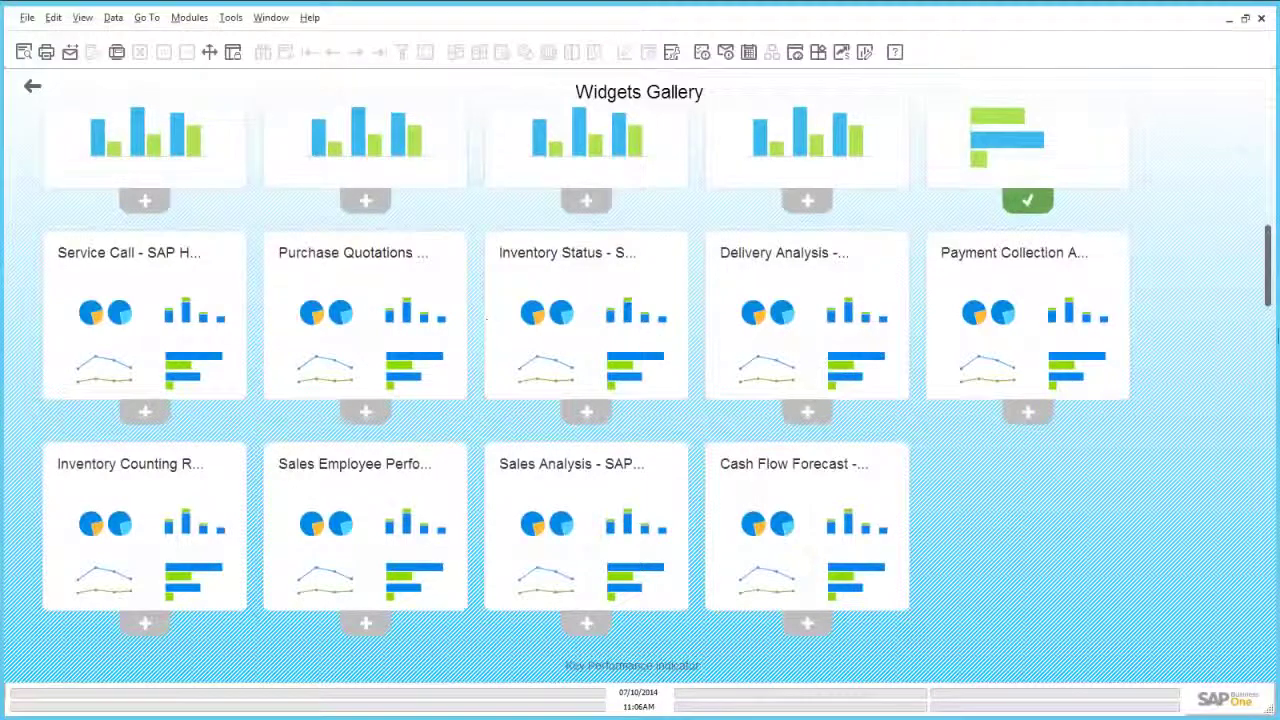
pyautogui.click(1274, 338)
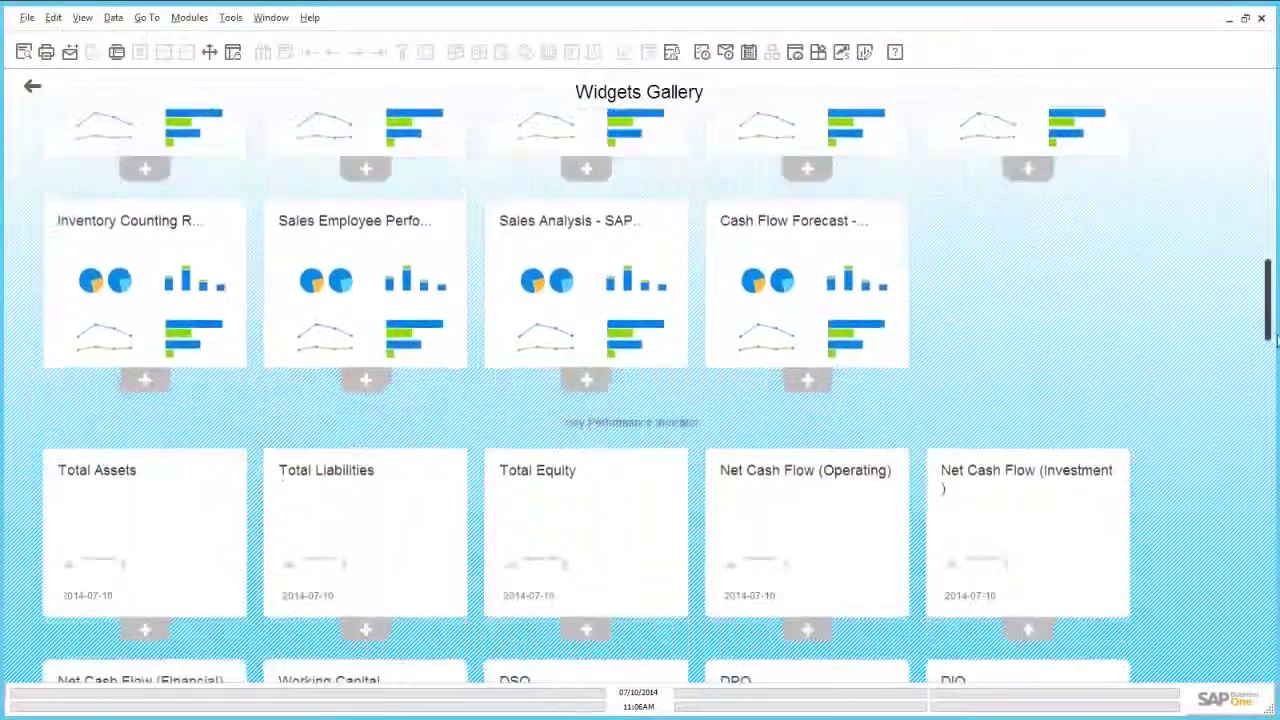
pyautogui.click(1274, 340)
pyautogui.moveTo(742, 208)
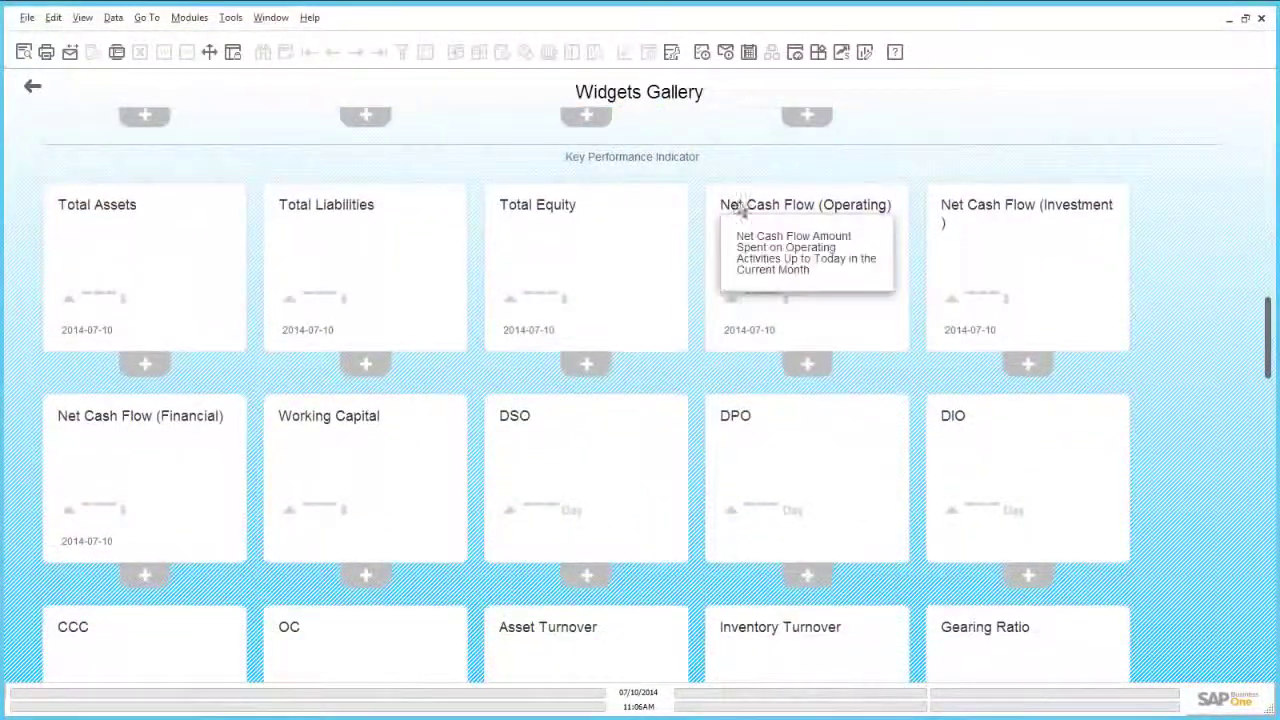
pyautogui.moveTo(1271, 325); pyautogui.dragTo(1268, 670)
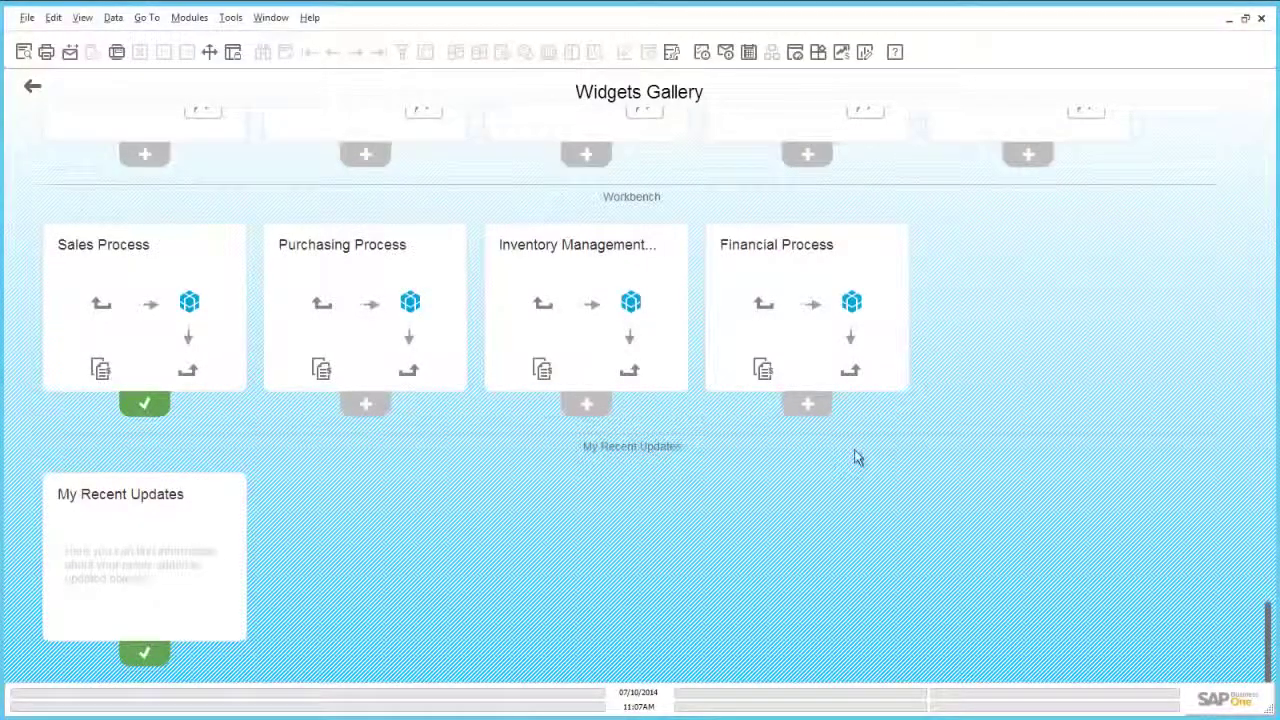
pyautogui.moveTo(1266, 648); pyautogui.dragTo(1237, 126)
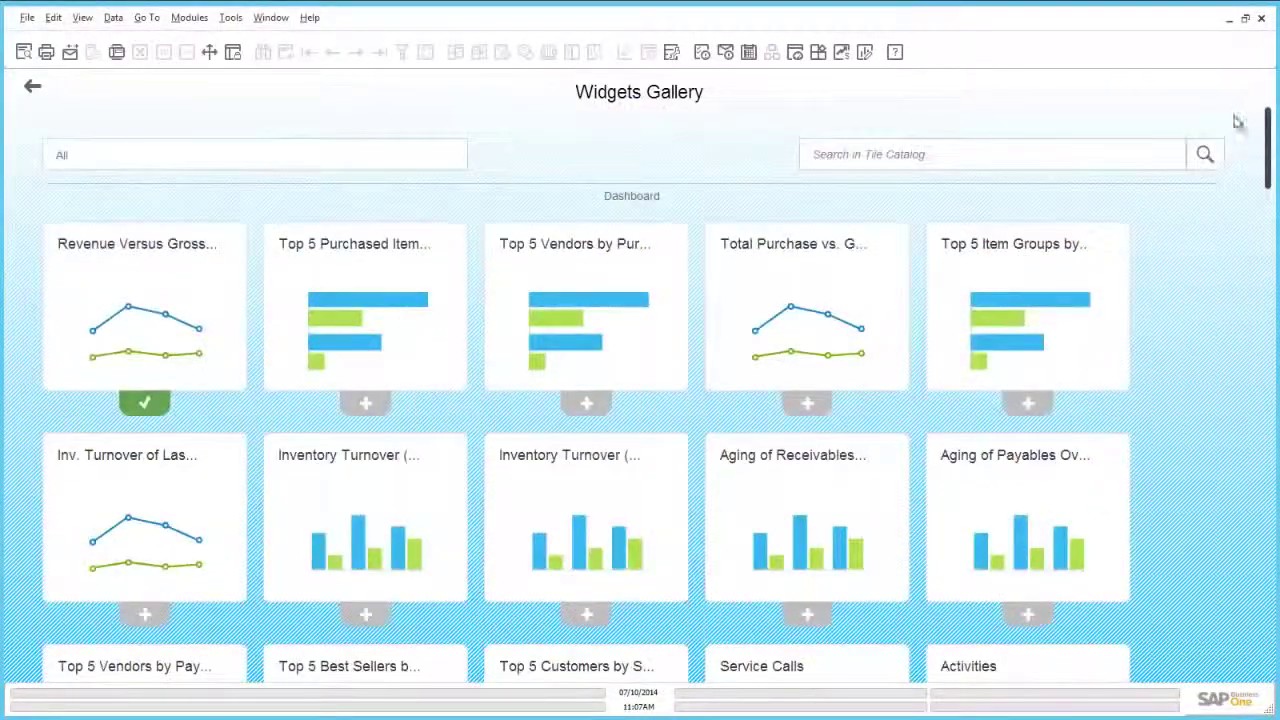
pyautogui.click(175, 156)
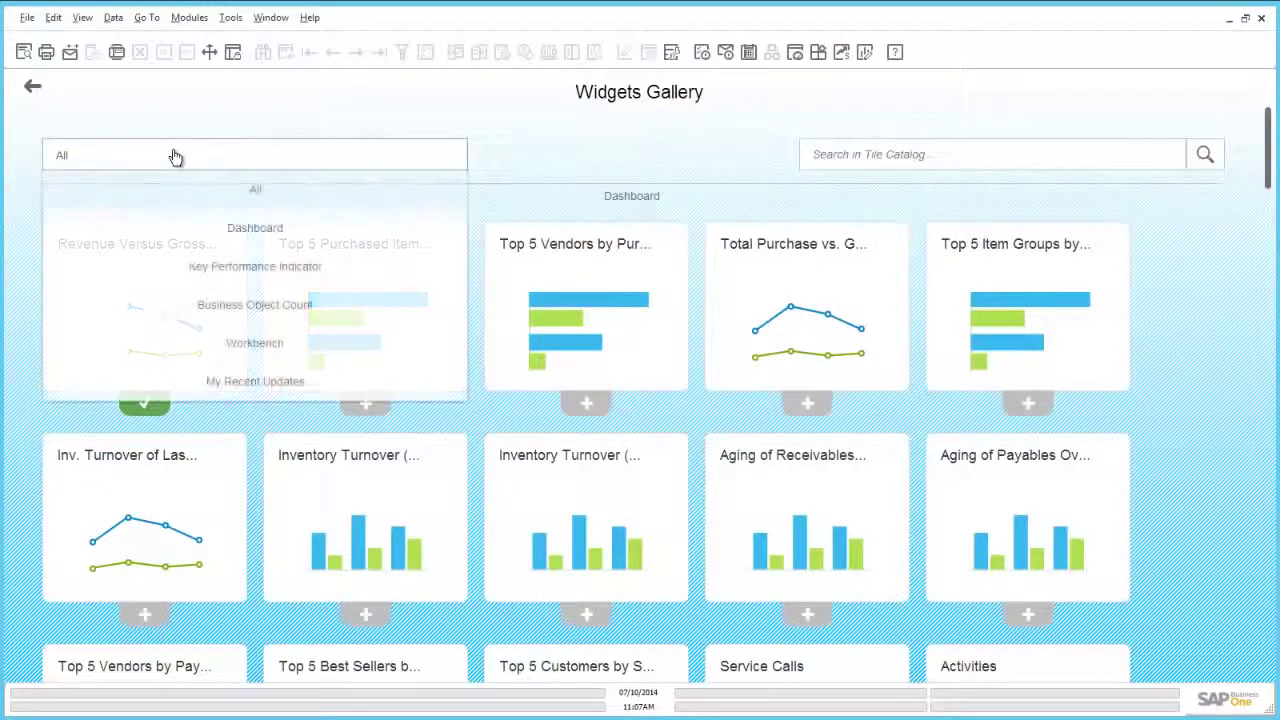
pyautogui.click(258, 305)
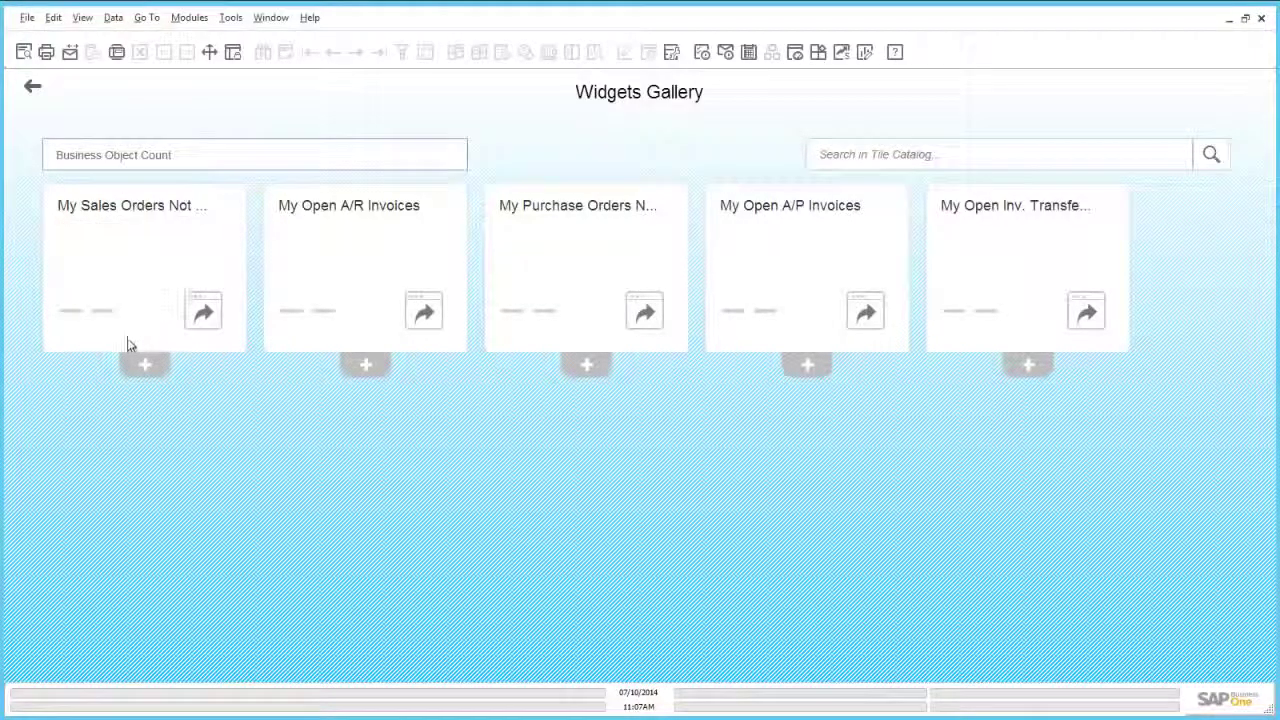
pyautogui.click(141, 365)
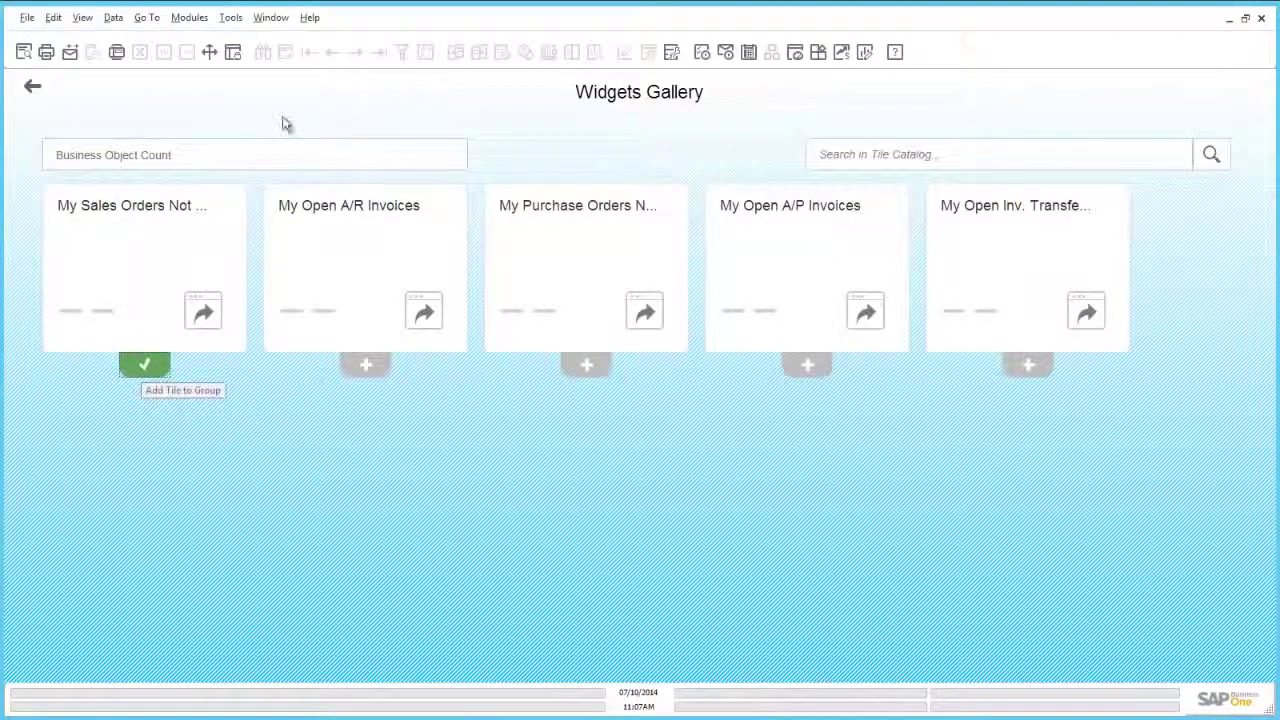
pyautogui.click(34, 87)
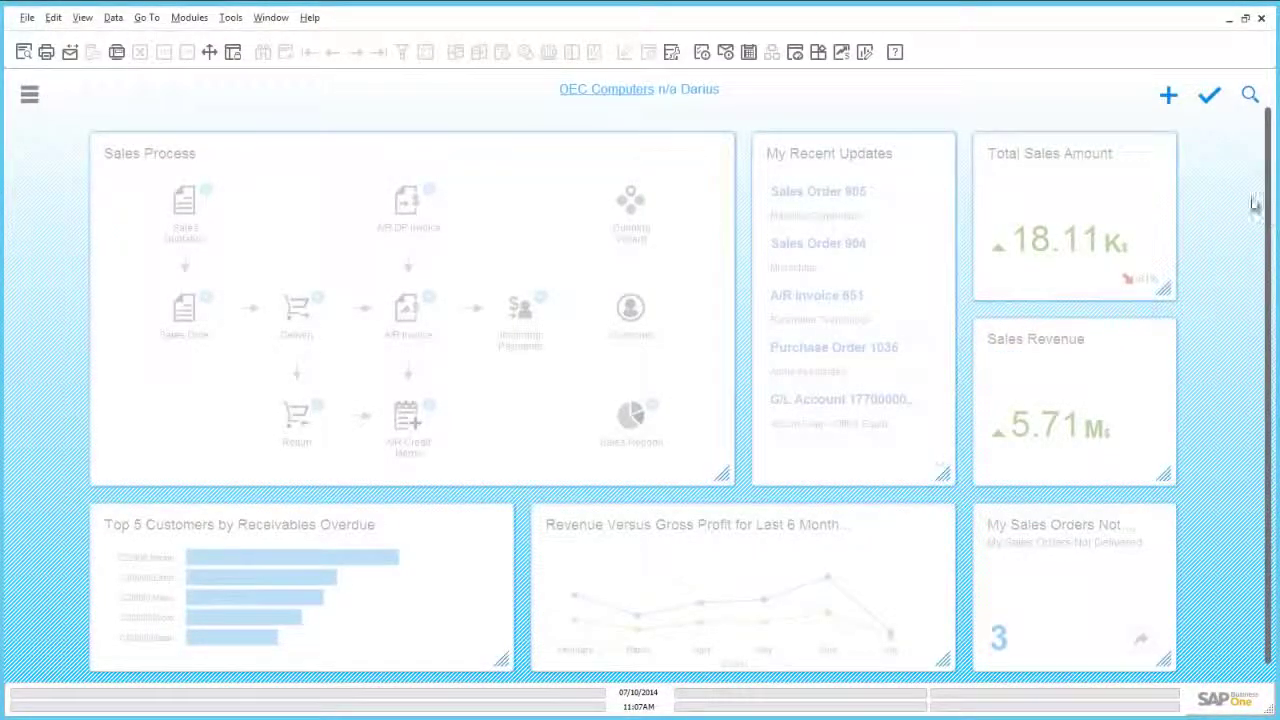
# Save the cockpit layout, review the three undelivered sales orders, and start a new sales order
pyautogui.click(1209, 96)
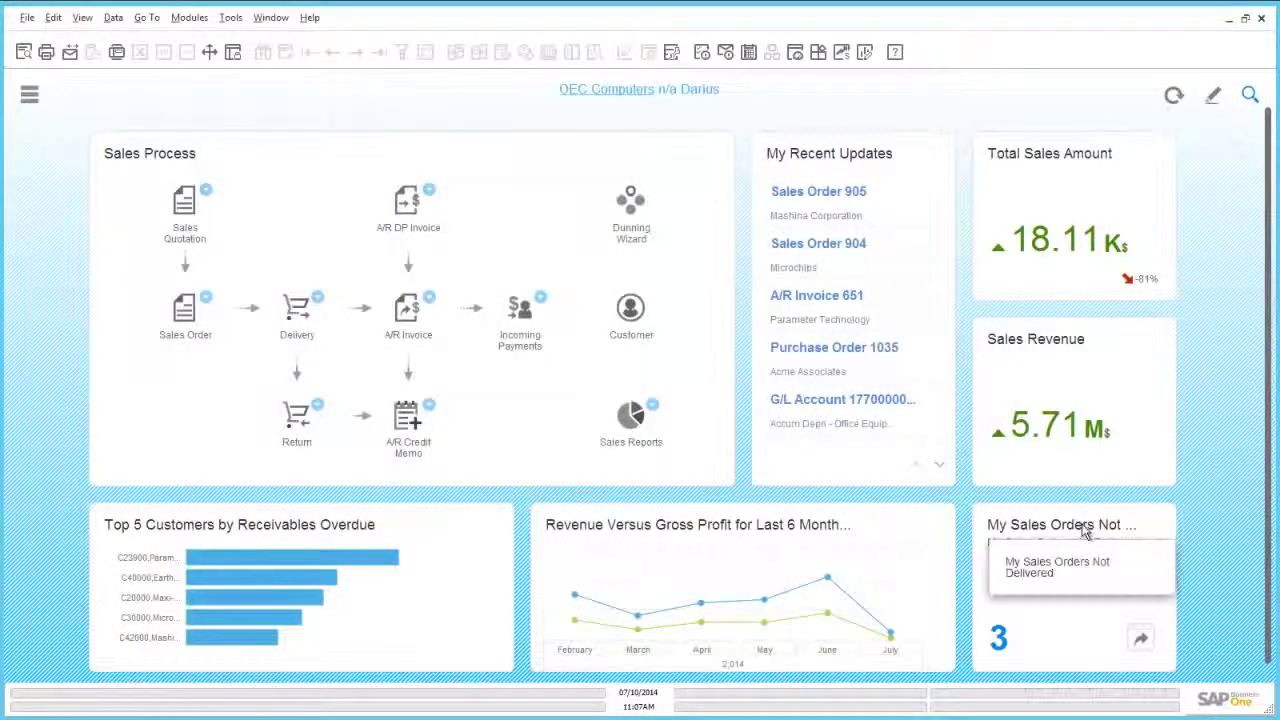
pyautogui.click(998, 638)
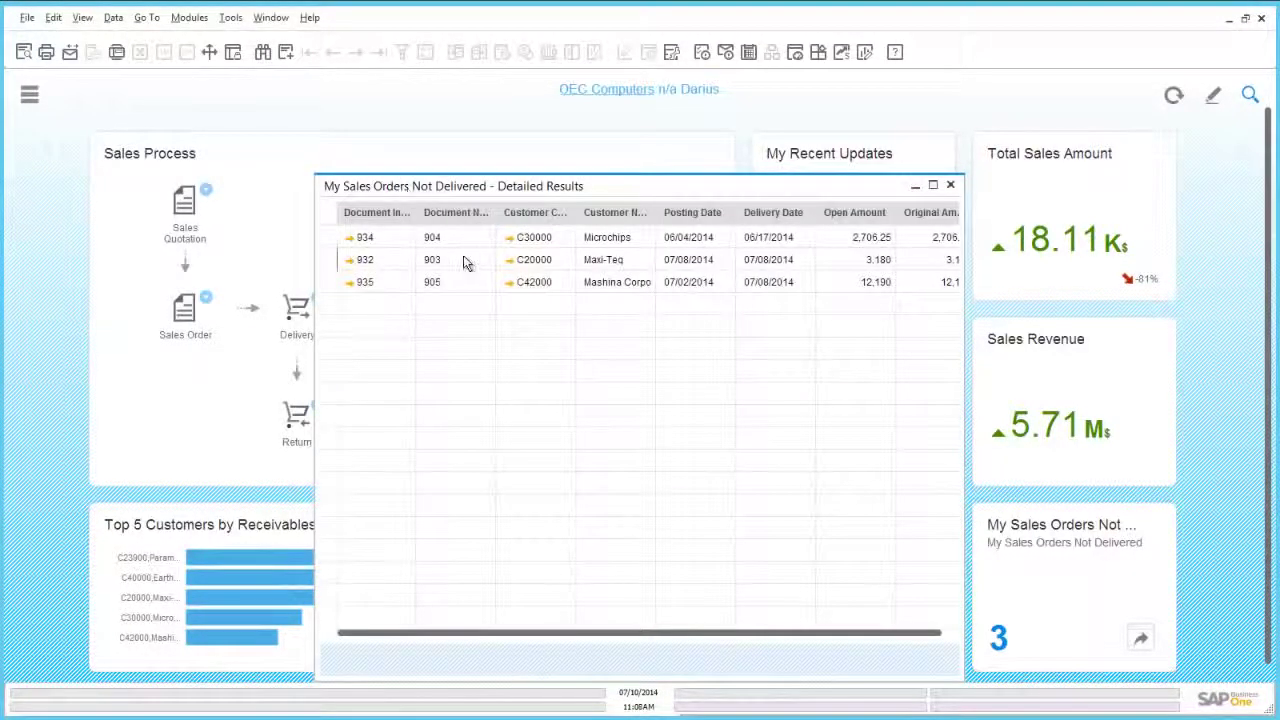
pyautogui.click(950, 187)
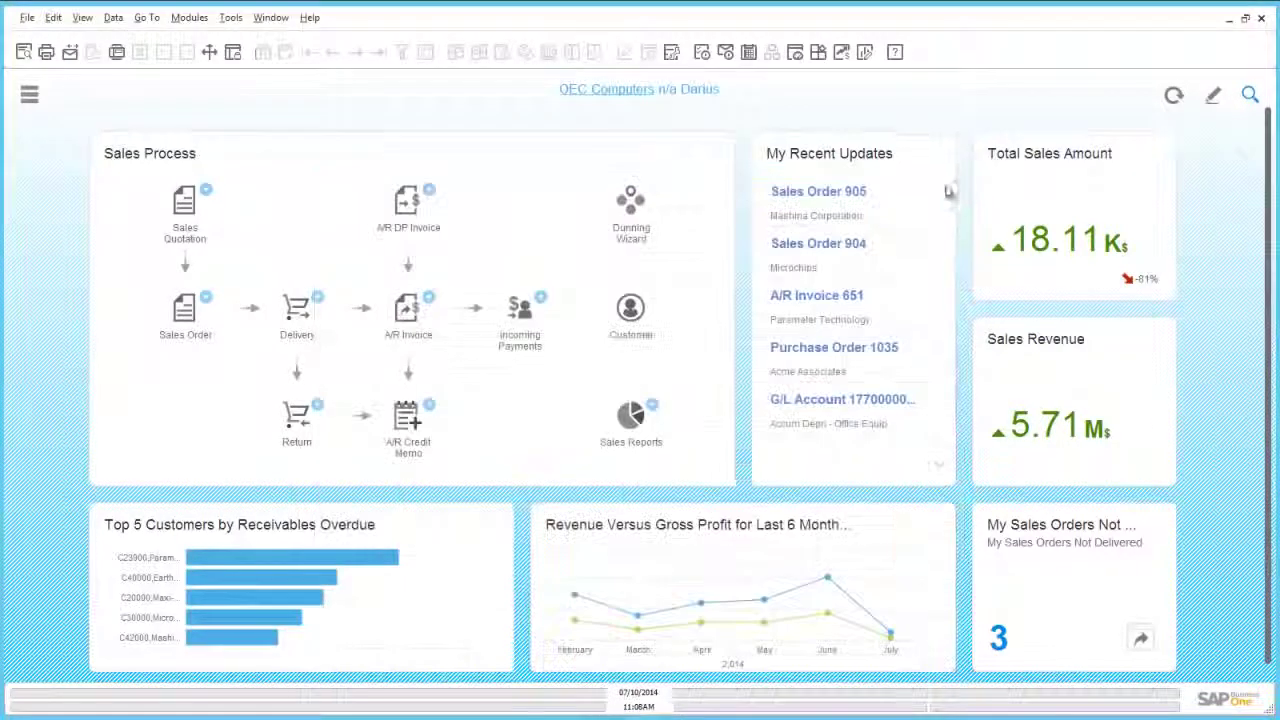
pyautogui.click(1142, 646)
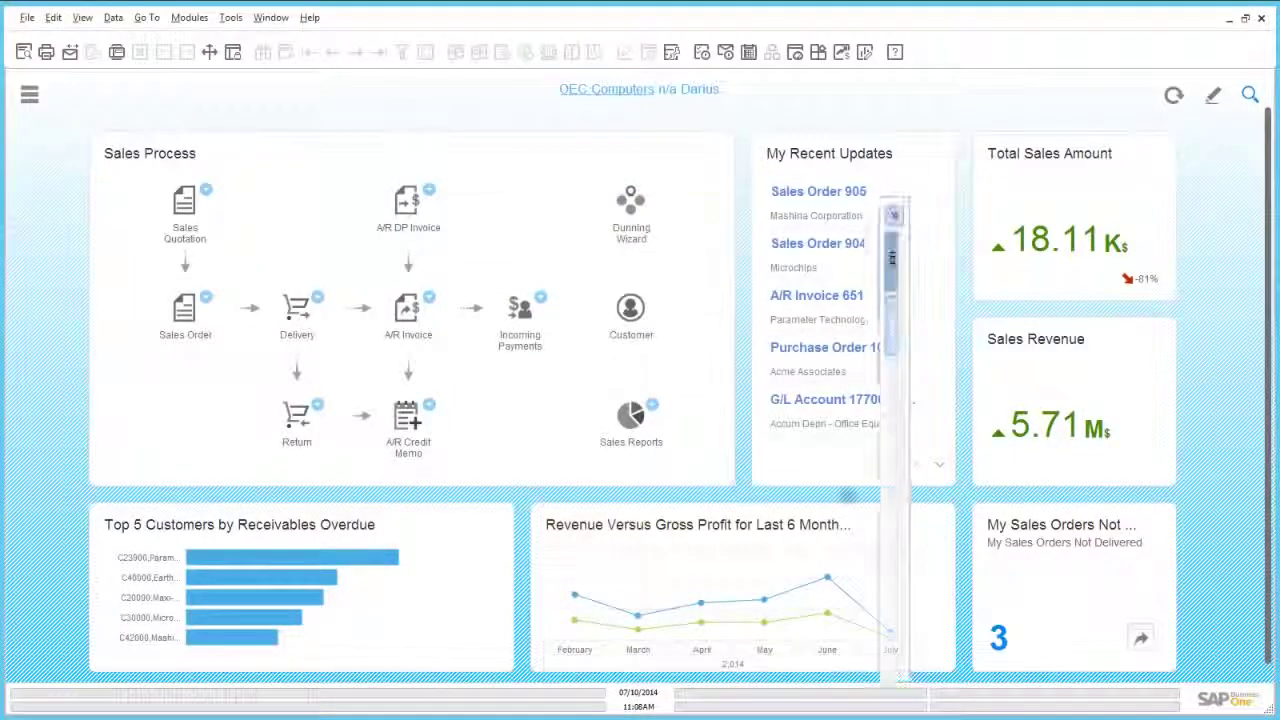